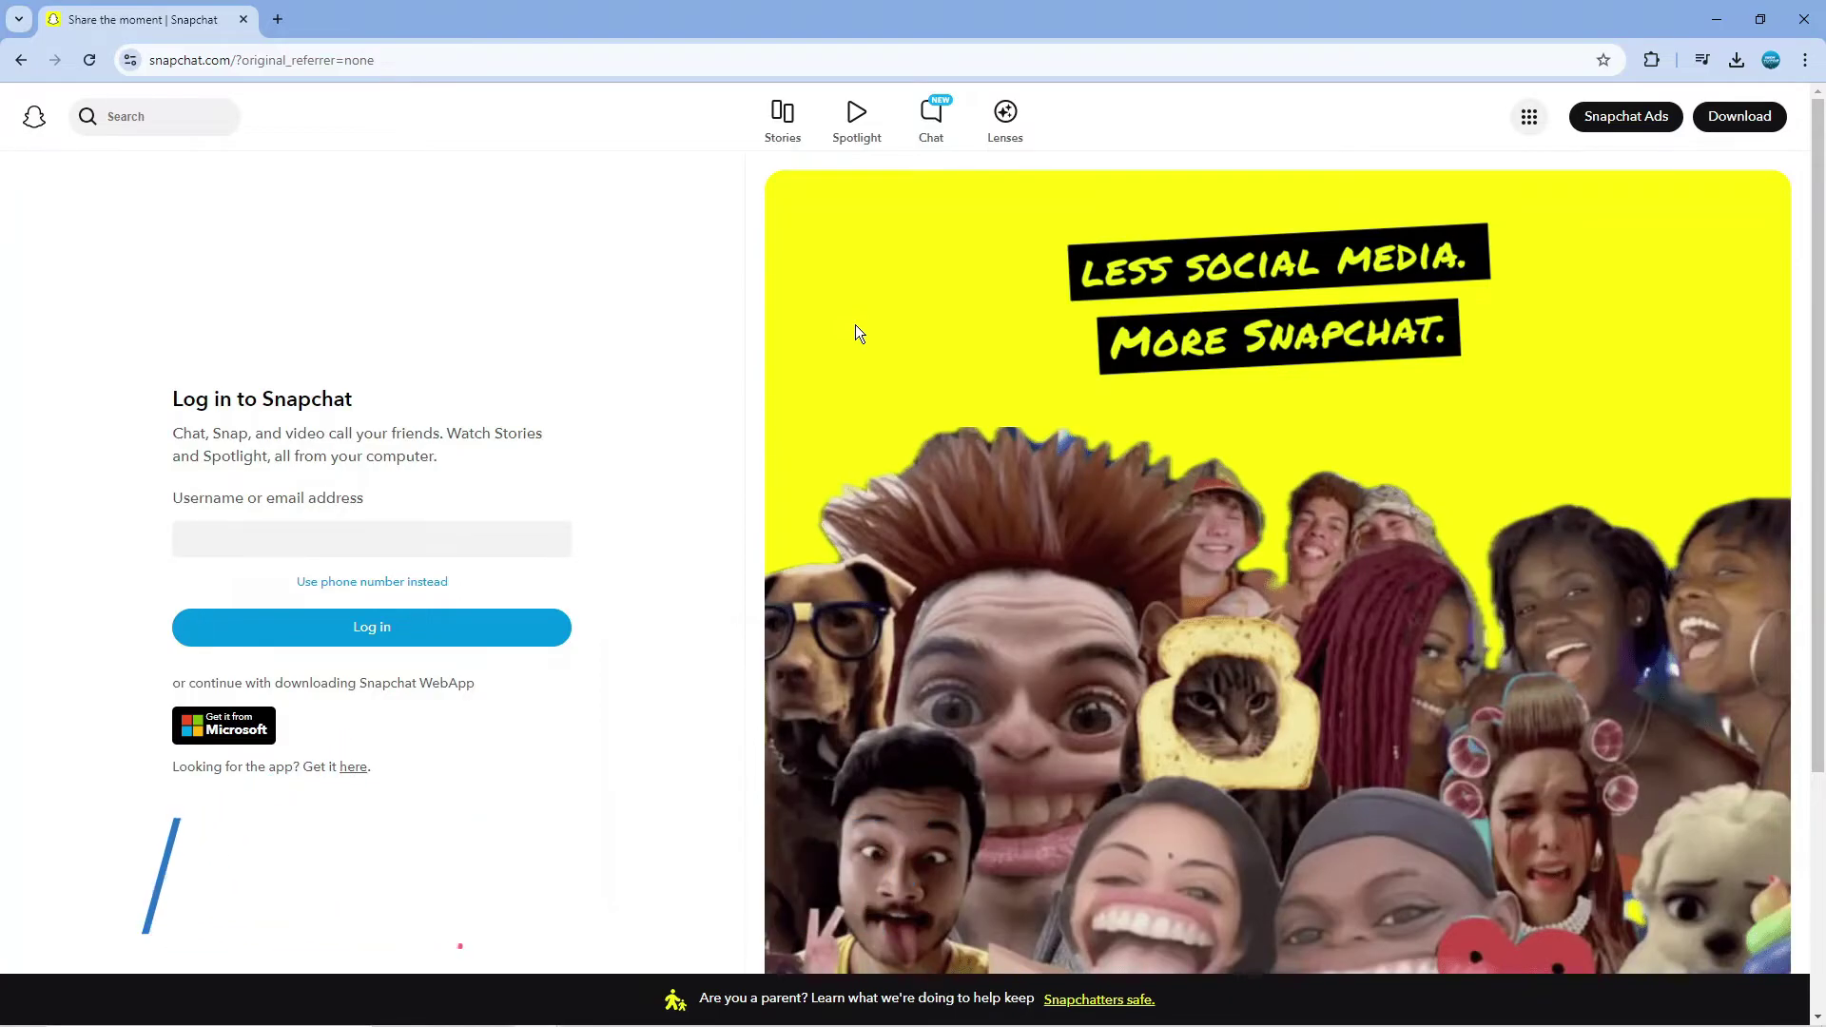
# Sign in to Snapchat Web via the username autofill and open the My AI chat.
pyautogui.click(338, 542)
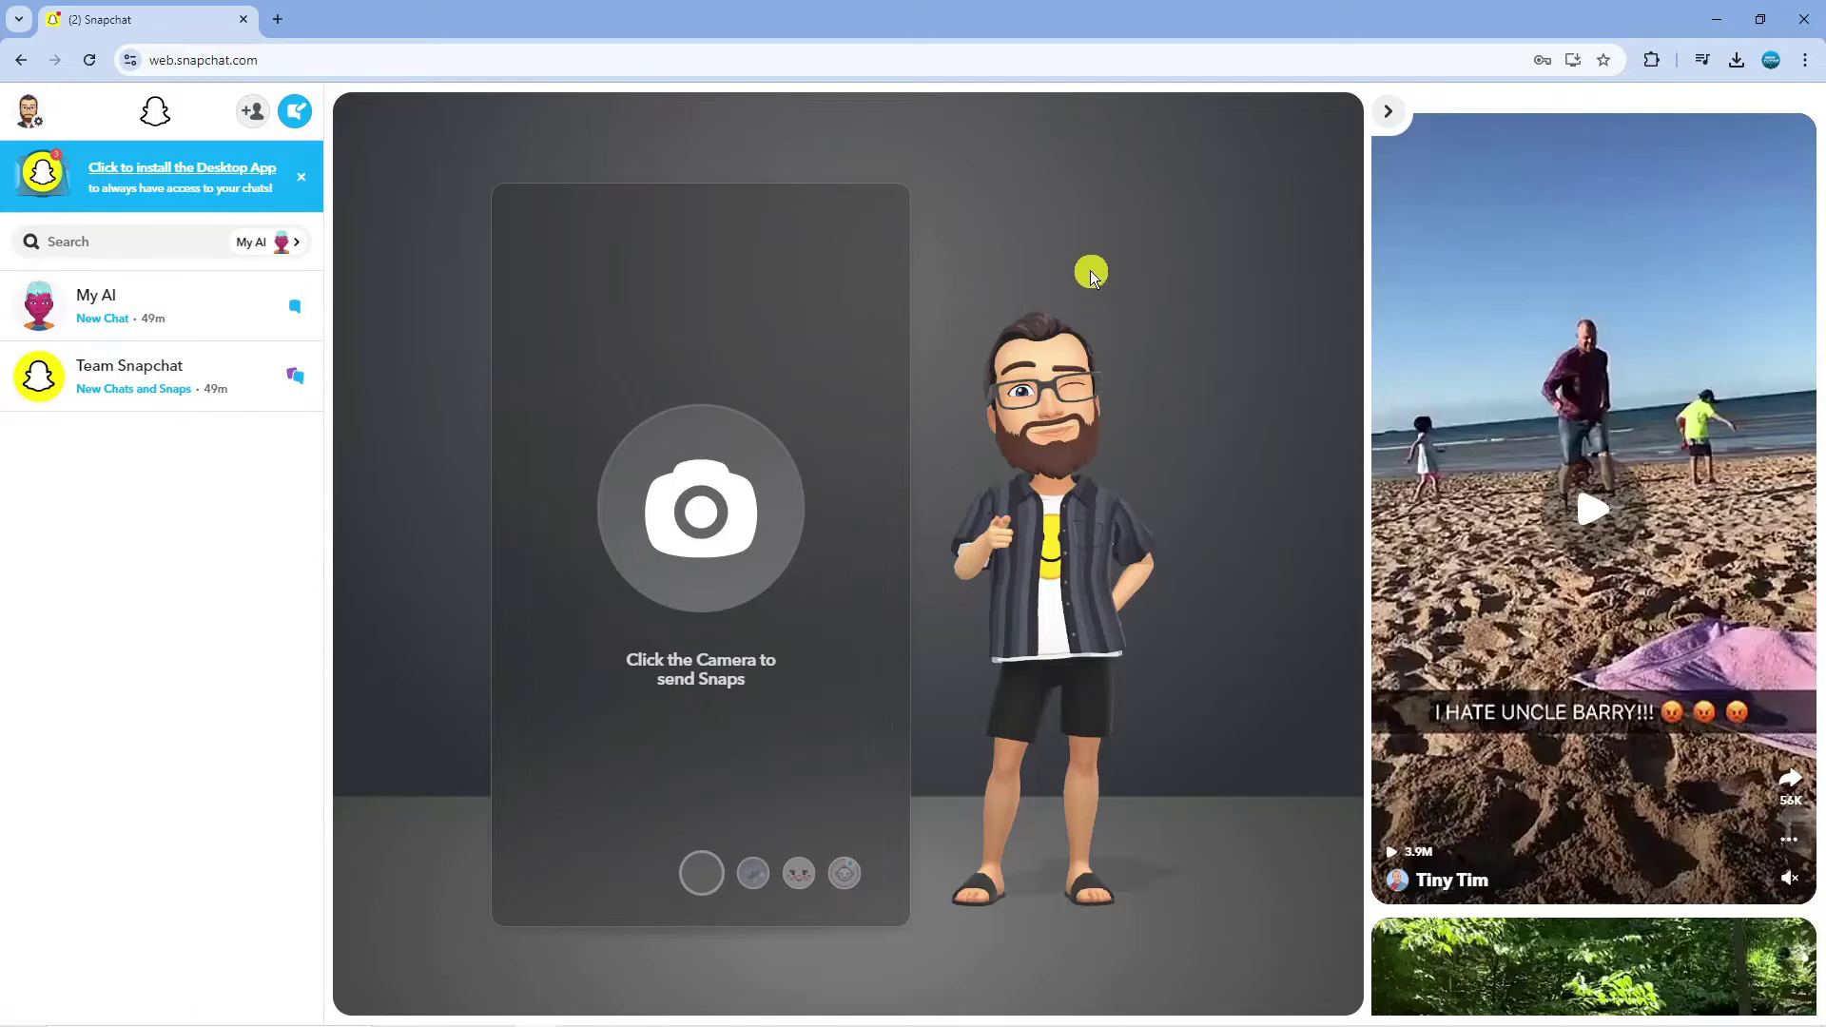
pyautogui.click(156, 323)
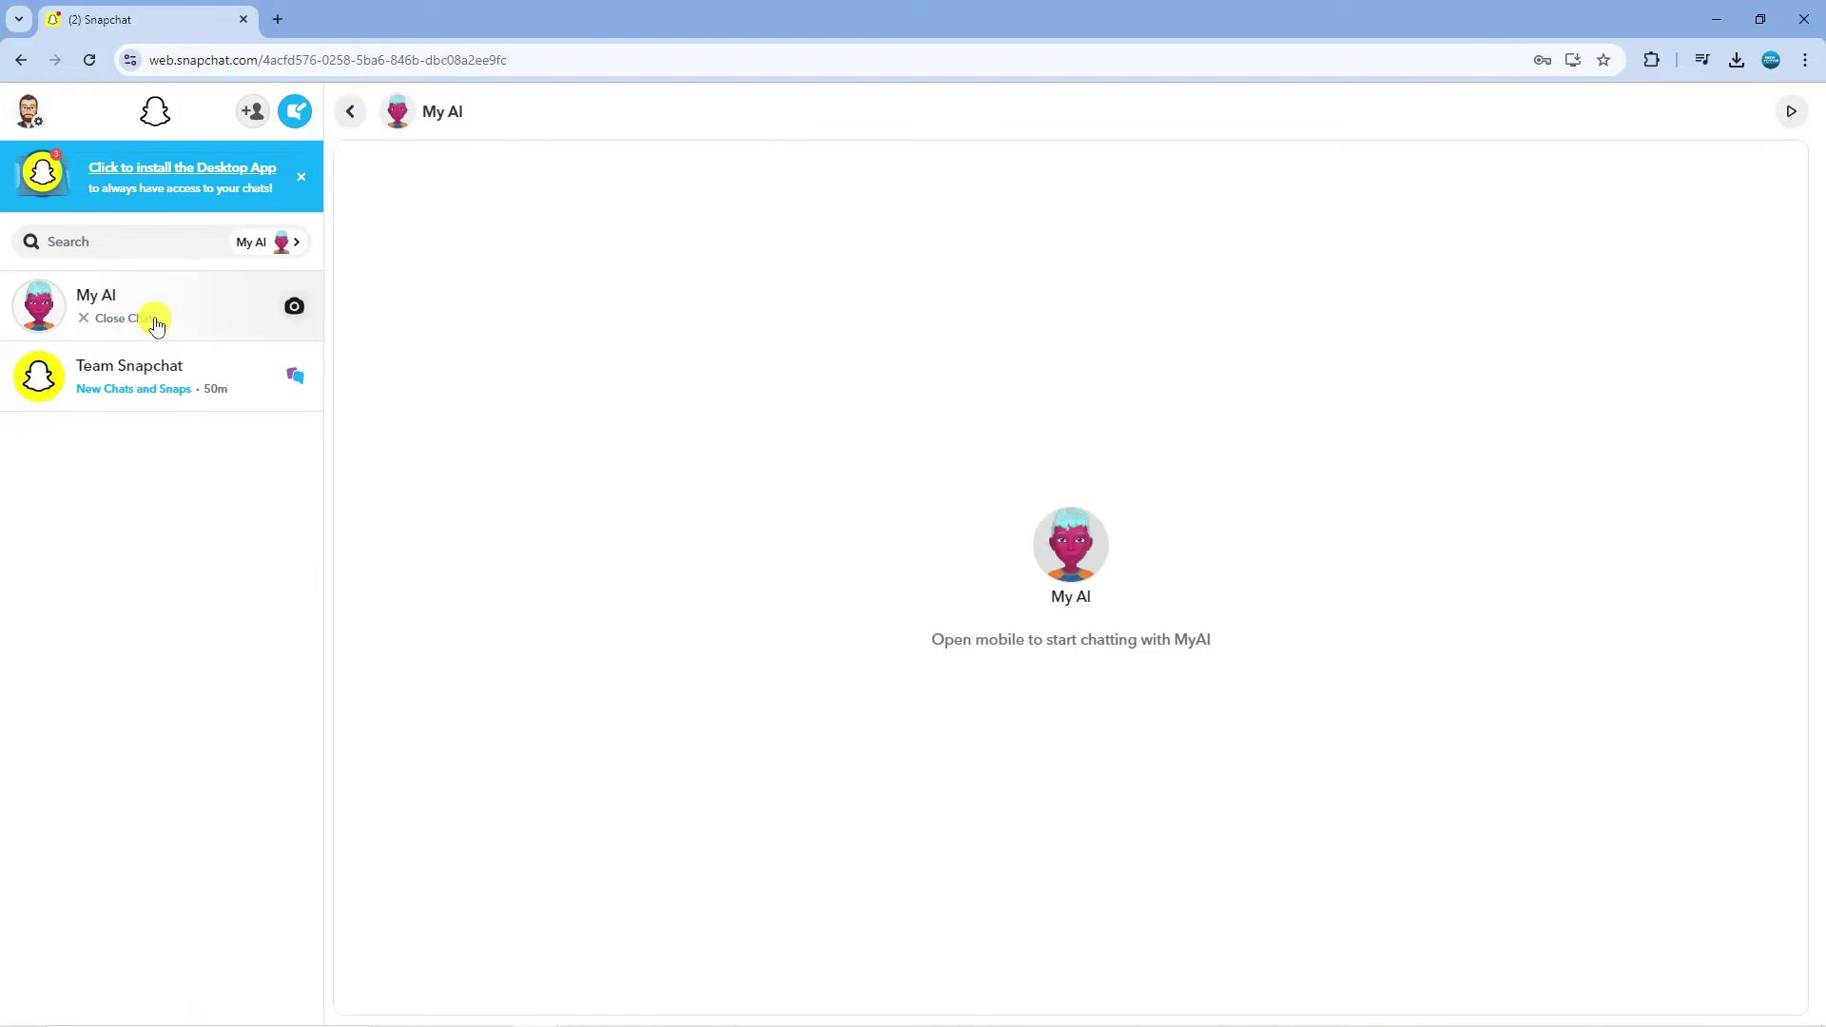
# Switch from My AI to the Team Snapchat chat in the left sidebar.
pyautogui.click(143, 378)
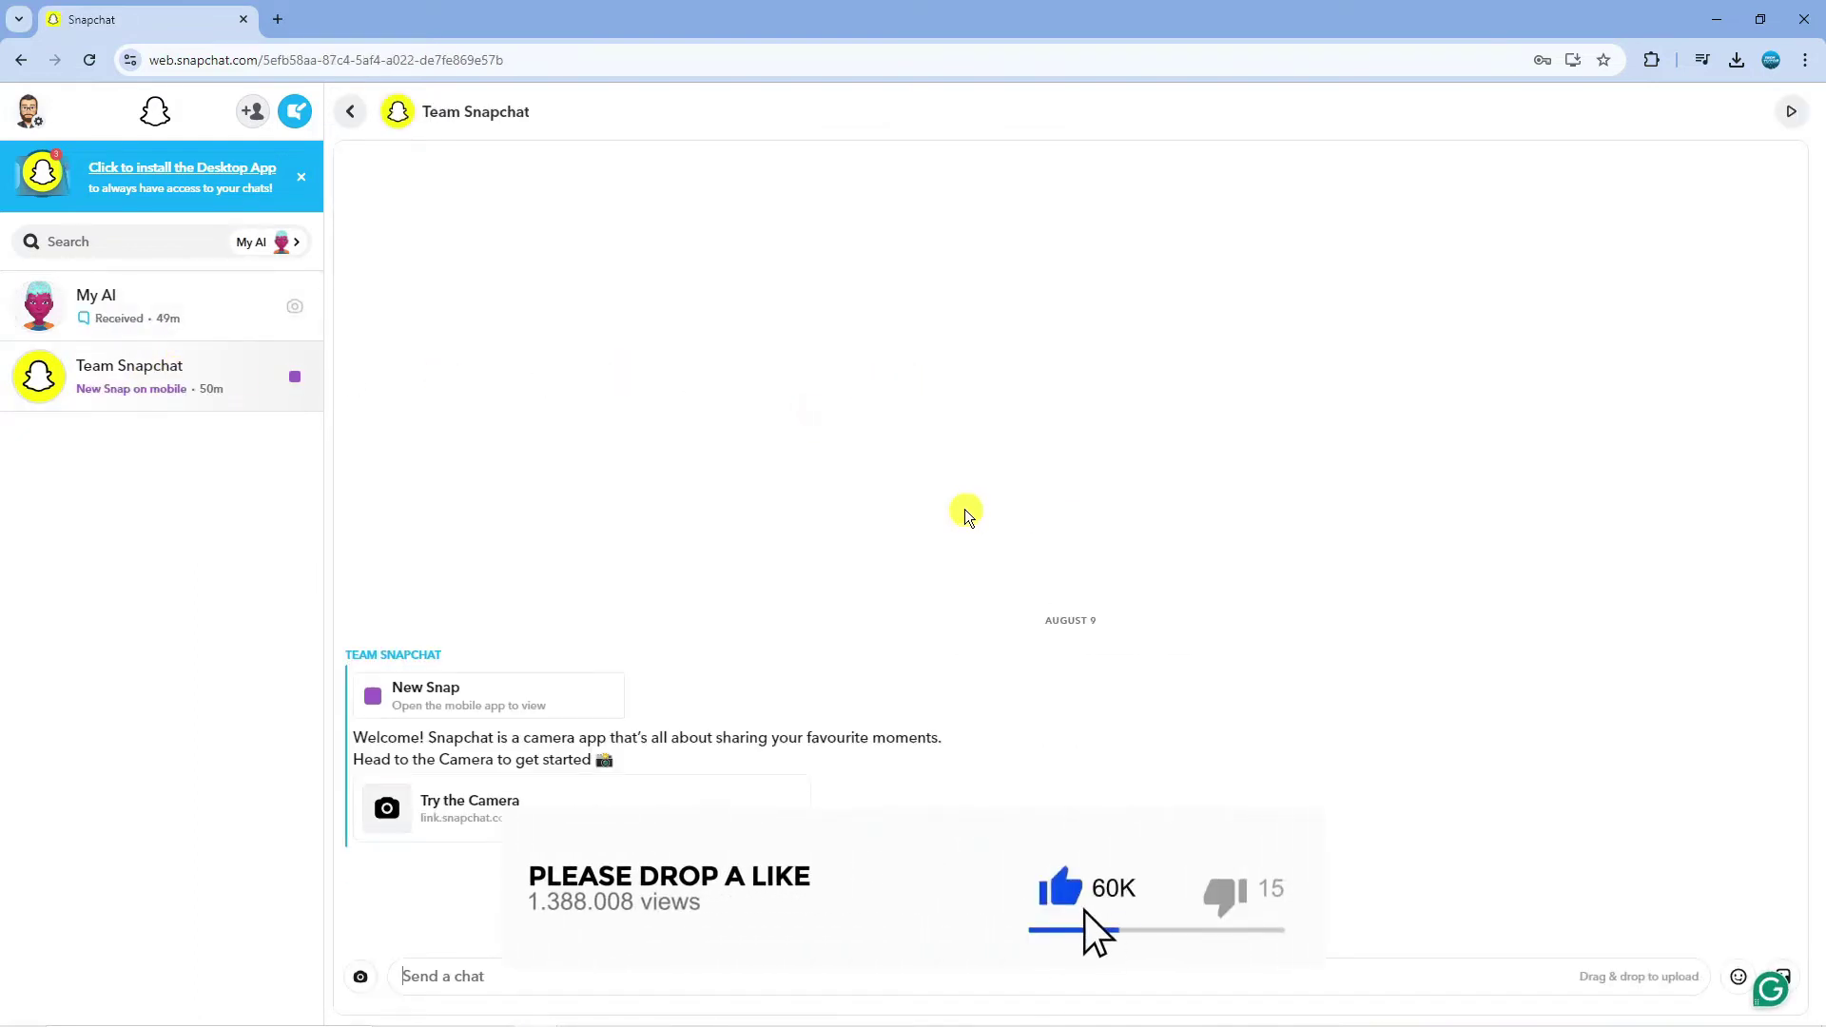